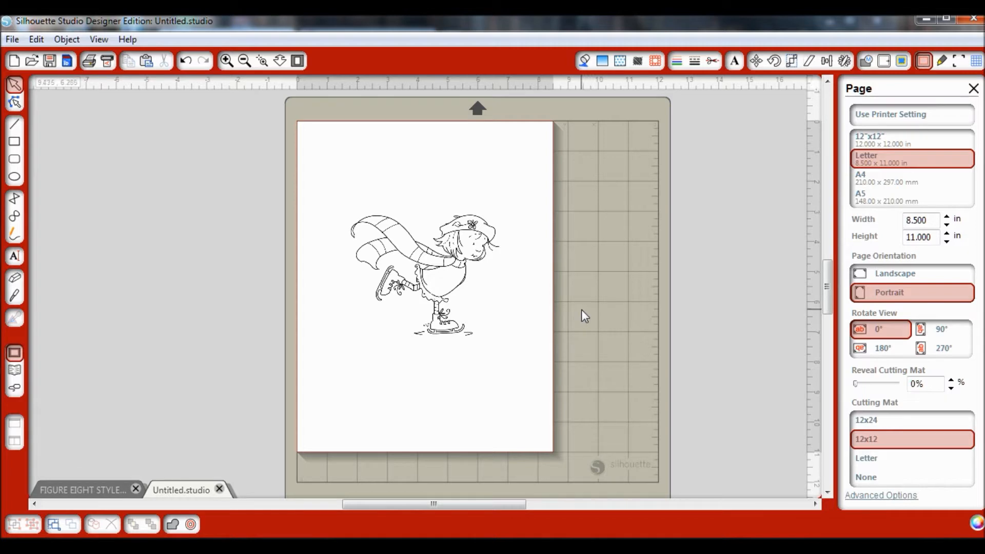
# Step: Turn on the registration marks for the letter-size page
pyautogui.click(957, 64)
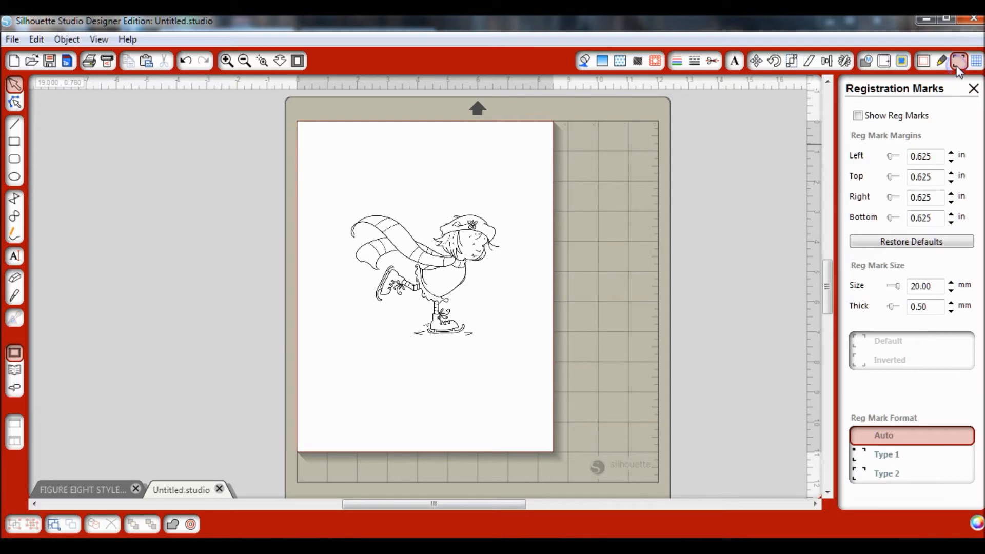
pyautogui.click(857, 115)
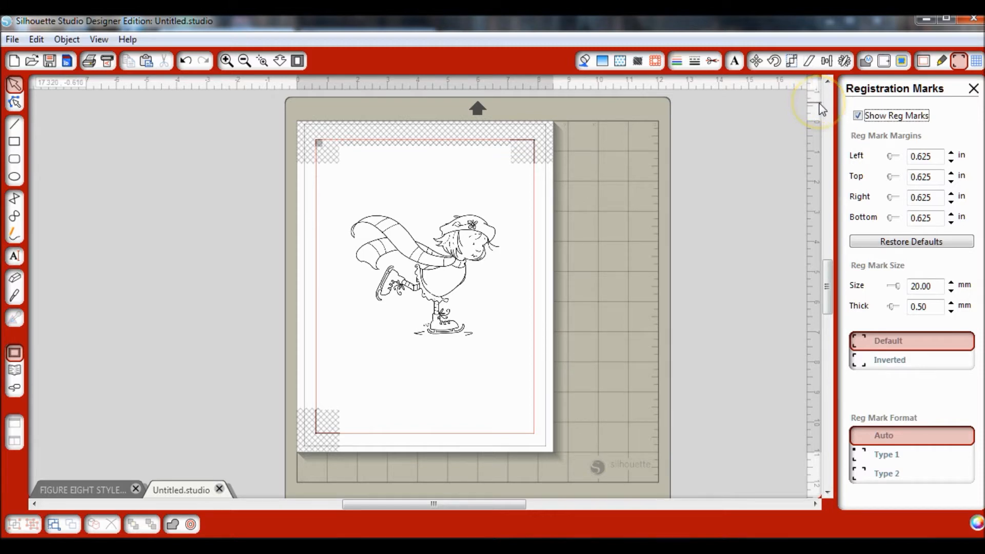
pyautogui.click(417, 280)
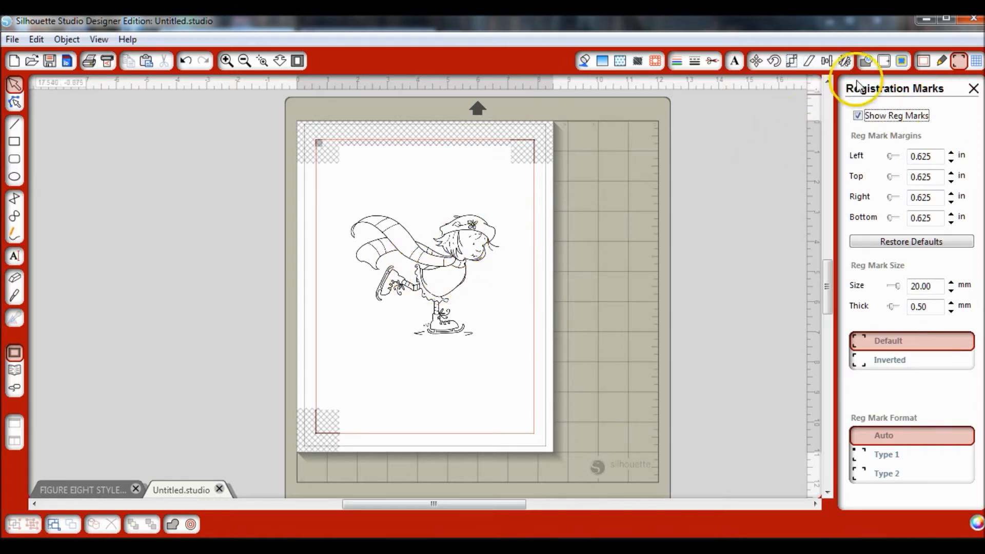
# Step: Define a trace area of about 6.33 by 5.75 in around the whole skater image
pyautogui.click(901, 64)
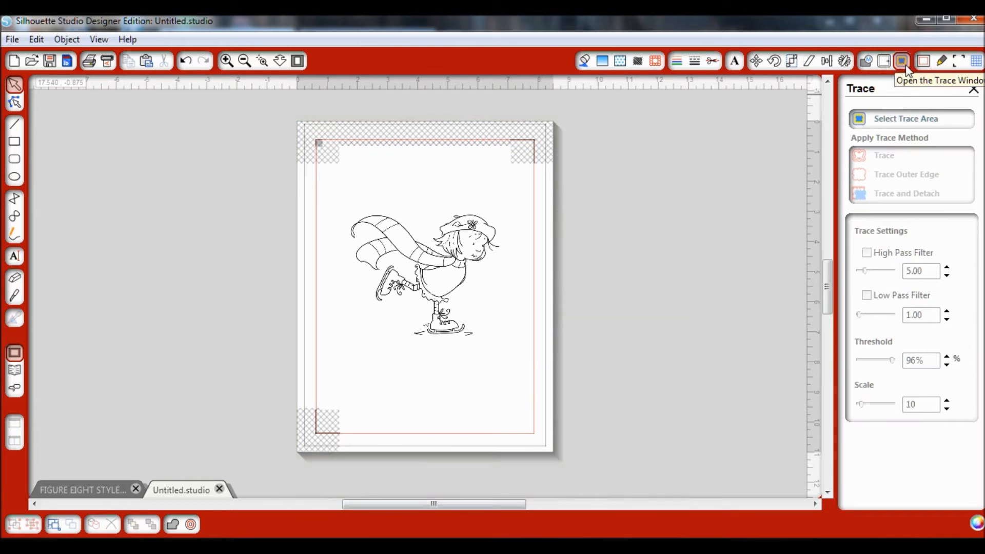
pyautogui.click(907, 121)
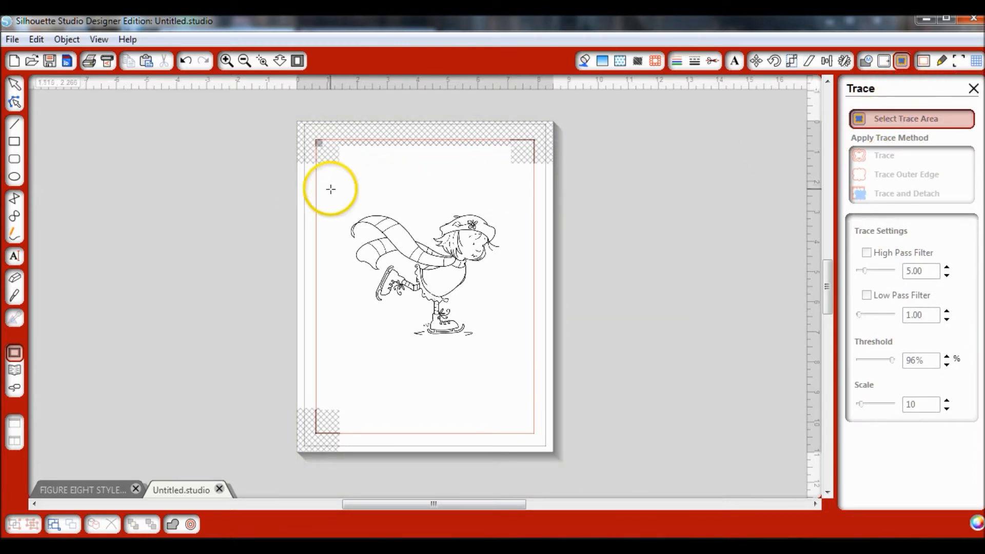
pyautogui.moveTo(335, 185)
pyautogui.mouseDown()
pyautogui.moveTo(469, 194)
pyautogui.moveTo(507, 234)
pyautogui.moveTo(510, 328)
pyautogui.moveTo(527, 358)
pyautogui.mouseUp()
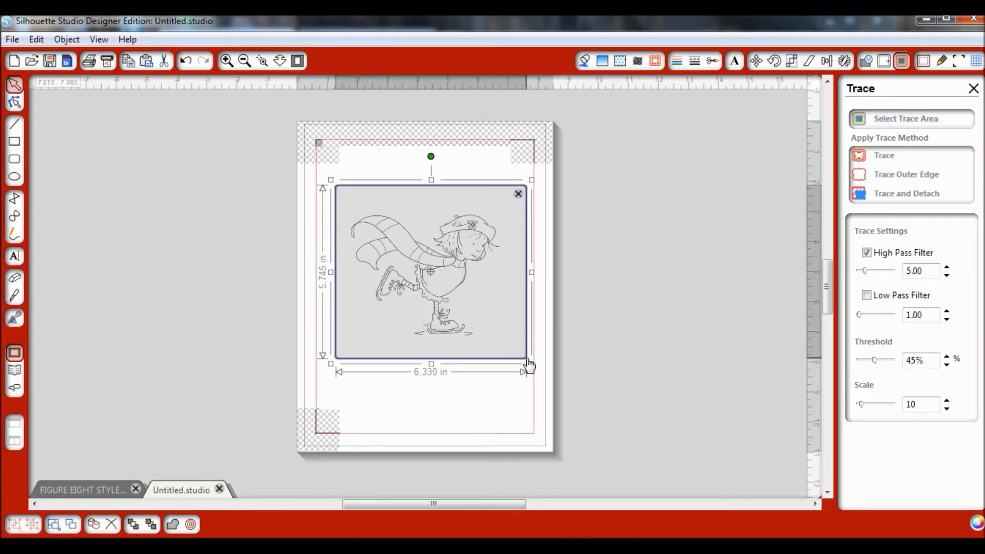
pyautogui.click(514, 351)
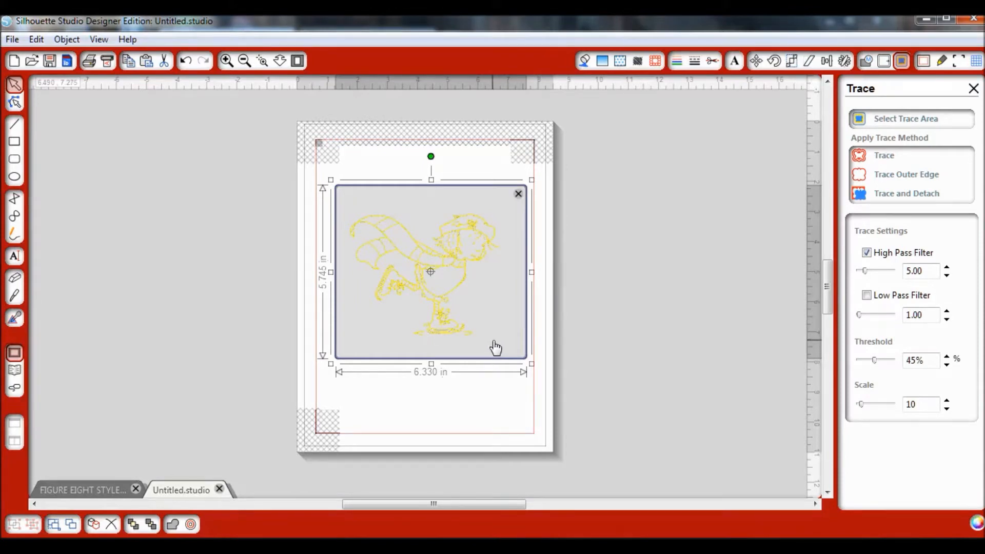
# Step: Turn off the High Pass Filter and raise the trace threshold to 98%
pyautogui.click(867, 253)
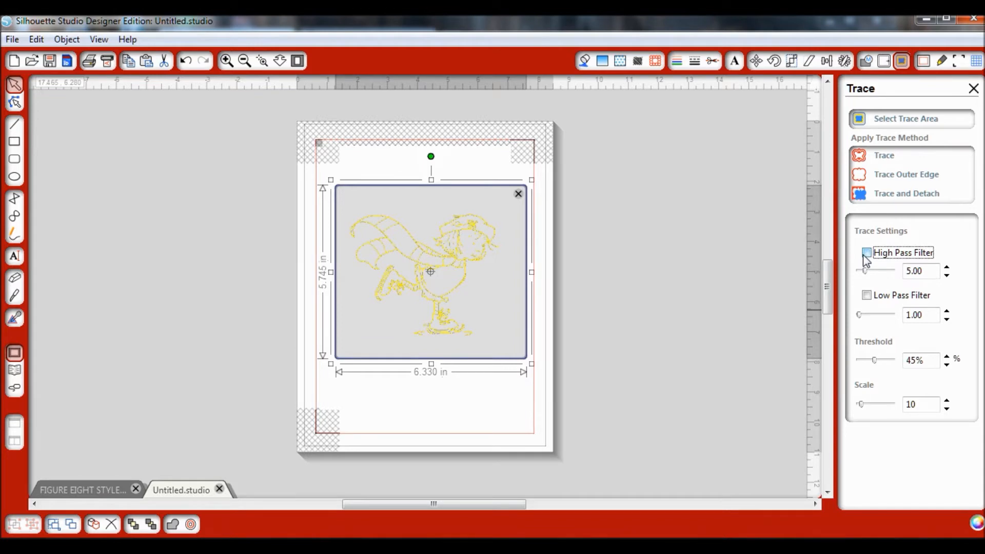
pyautogui.click(875, 360)
pyautogui.moveTo(879, 365); pyautogui.dragTo(895, 368)
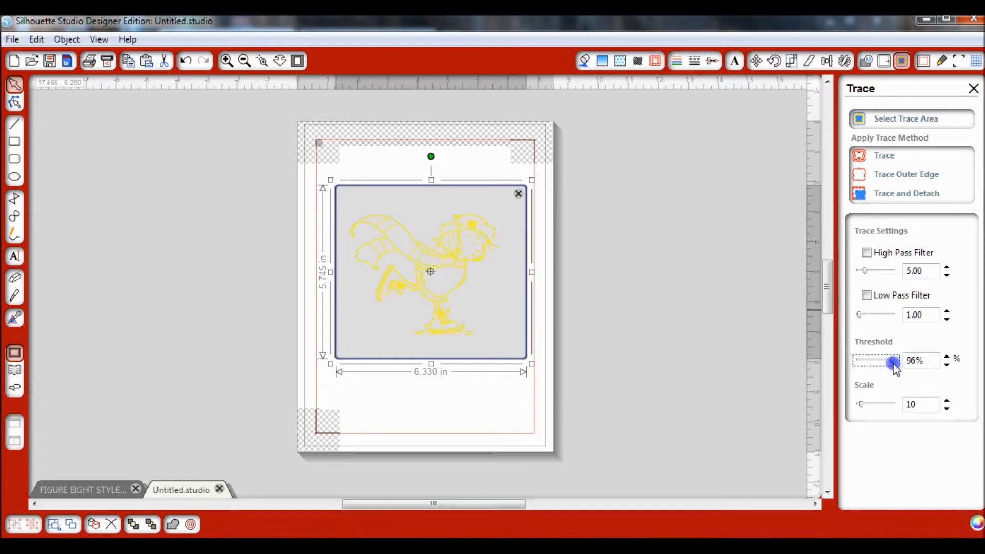
pyautogui.moveTo(895, 368); pyautogui.dragTo(894, 367)
# Step: Trace the outer edge of the skater and move the original image off the page to the left
pyautogui.click(879, 174)
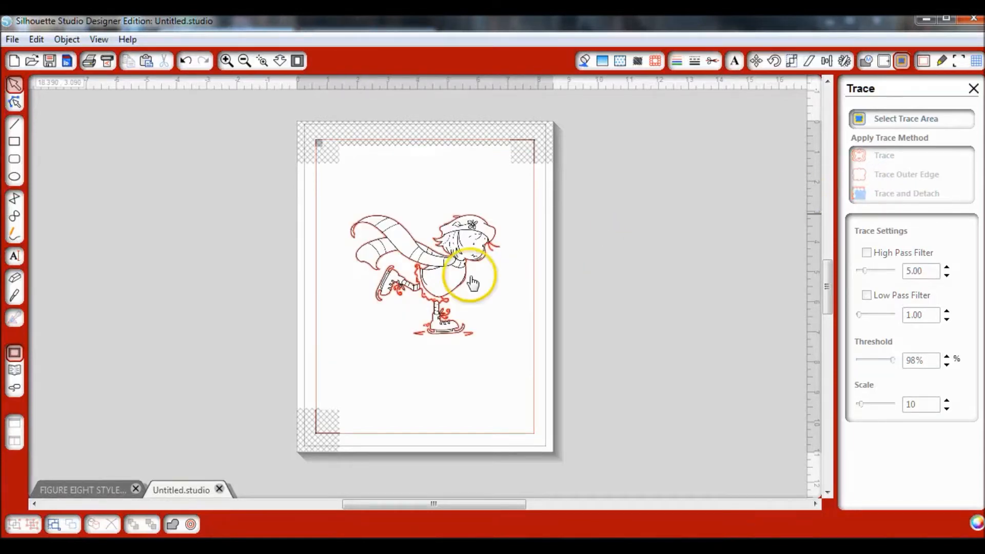
pyautogui.moveTo(445, 272); pyautogui.dragTo(214, 273)
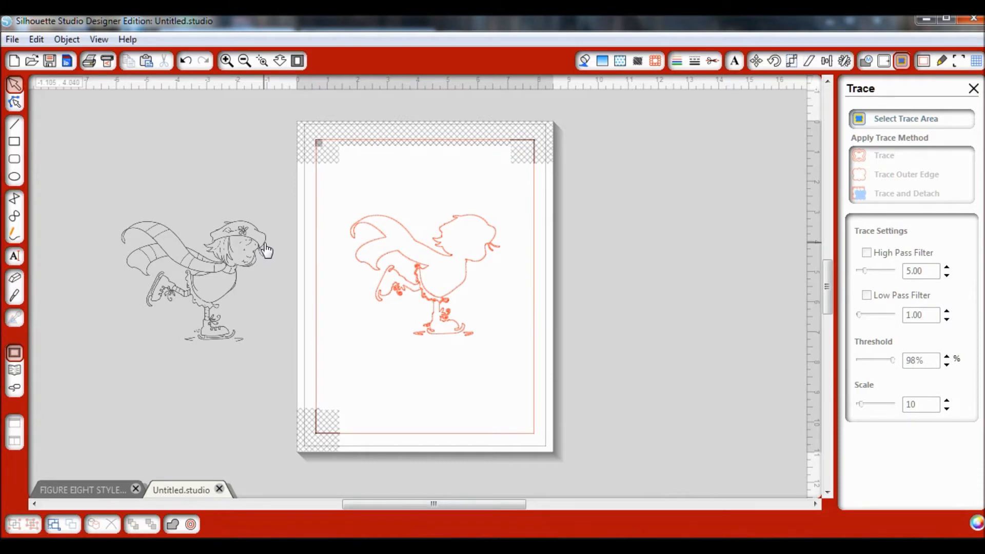
# Step: Offset the traced skater outline outward by 0.030 in with round corners and apply it
pyautogui.moveTo(267, 251)
pyautogui.mouseDown()
pyautogui.moveTo(282, 231)
pyautogui.moveTo(409, 241)
pyautogui.moveTo(408, 232)
pyautogui.mouseUp()
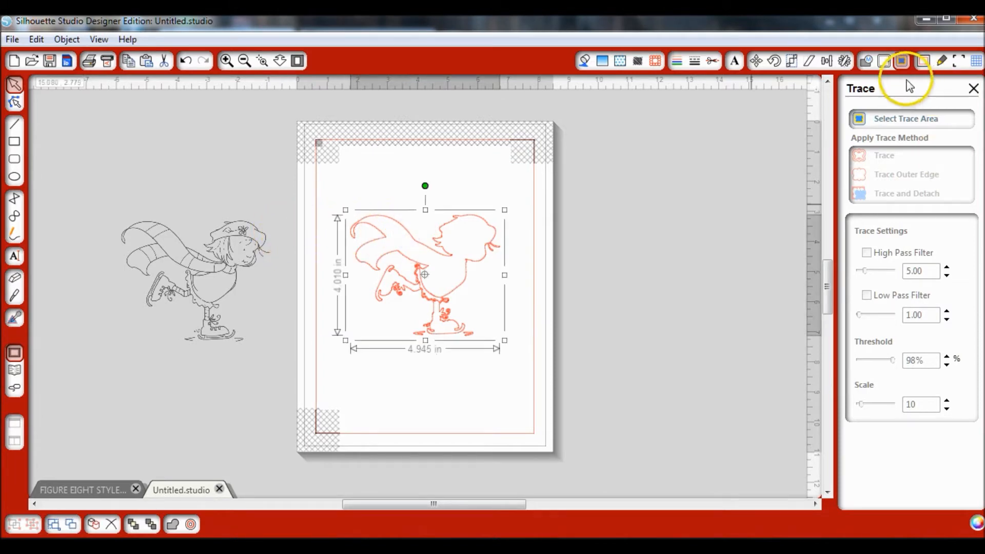
pyautogui.click(884, 61)
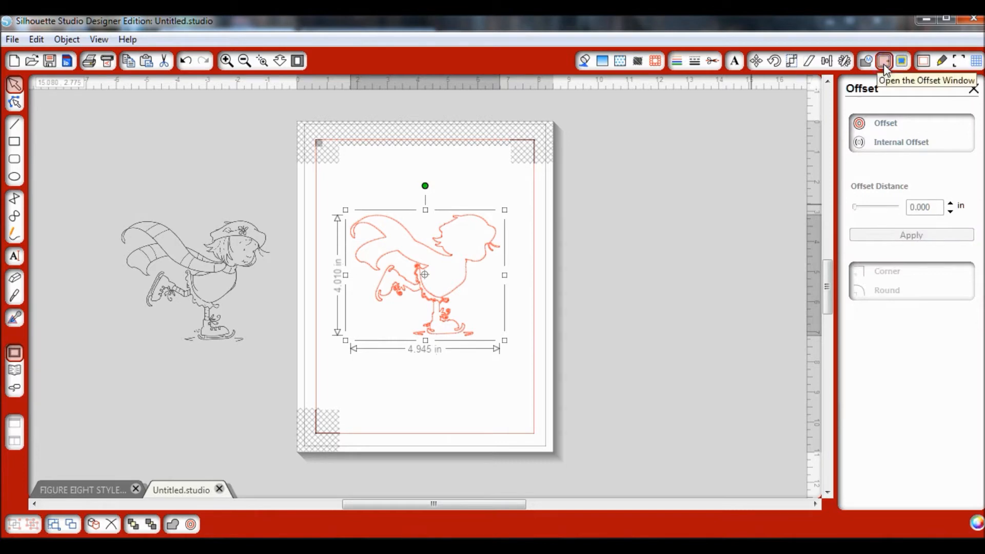
pyautogui.click(886, 124)
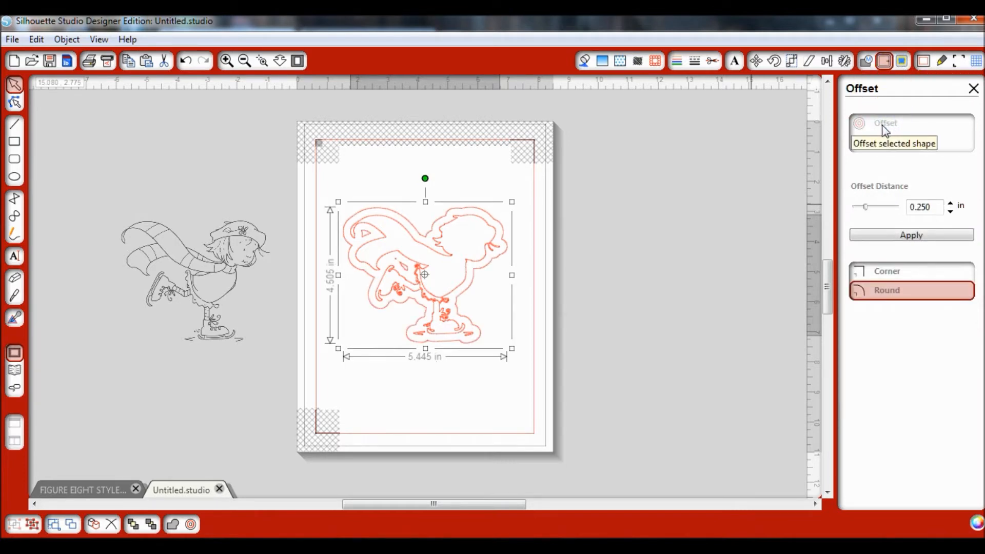
pyautogui.click(950, 212)
pyautogui.click(951, 212)
pyautogui.click(951, 212)
pyautogui.click(951, 212)
pyautogui.click(950, 212)
pyautogui.click(950, 212)
pyautogui.click(950, 212)
pyautogui.click(951, 211)
pyautogui.click(950, 212)
pyautogui.click(950, 212)
pyautogui.click(950, 212)
pyautogui.click(951, 212)
pyautogui.click(951, 212)
pyautogui.click(950, 212)
pyautogui.click(950, 212)
pyautogui.click(950, 212)
pyautogui.click(951, 212)
pyautogui.click(951, 212)
pyautogui.click(951, 212)
pyautogui.click(951, 212)
pyautogui.click(951, 212)
pyautogui.click(951, 212)
pyautogui.click(950, 212)
pyautogui.click(950, 212)
pyautogui.click(950, 212)
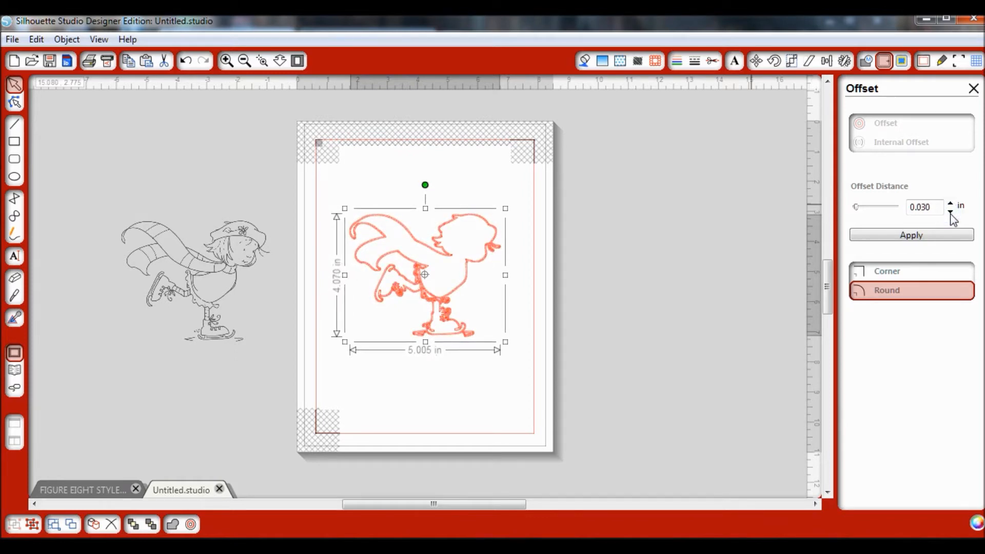
pyautogui.click(907, 242)
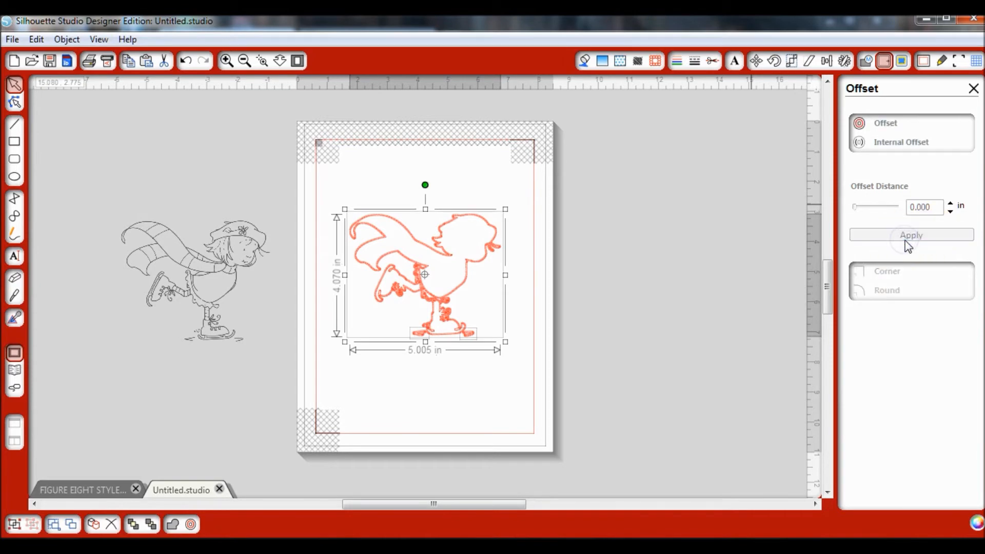
# Step: Pull the original trace line away from its offset and delete it, keeping only the offset outline
pyautogui.click(227, 62)
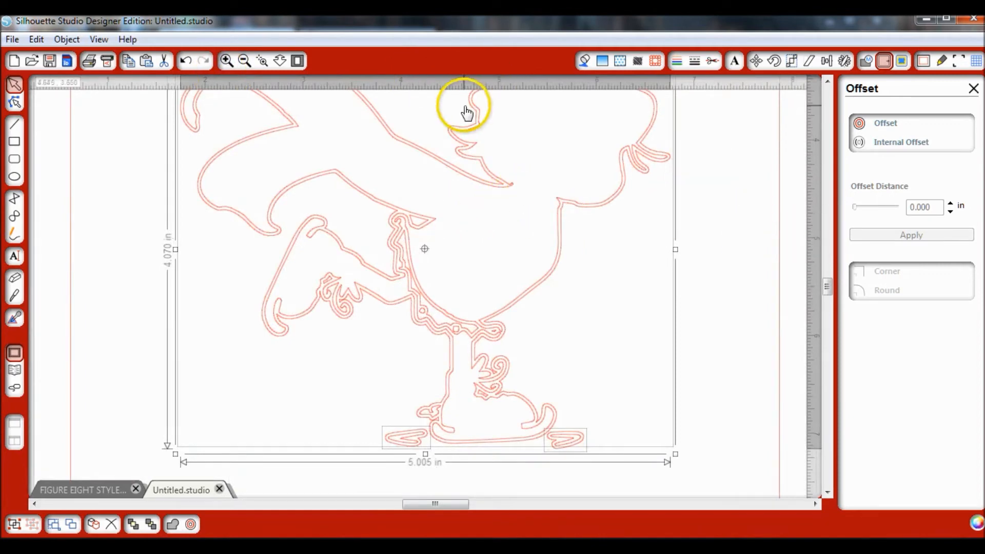
pyautogui.click(504, 188)
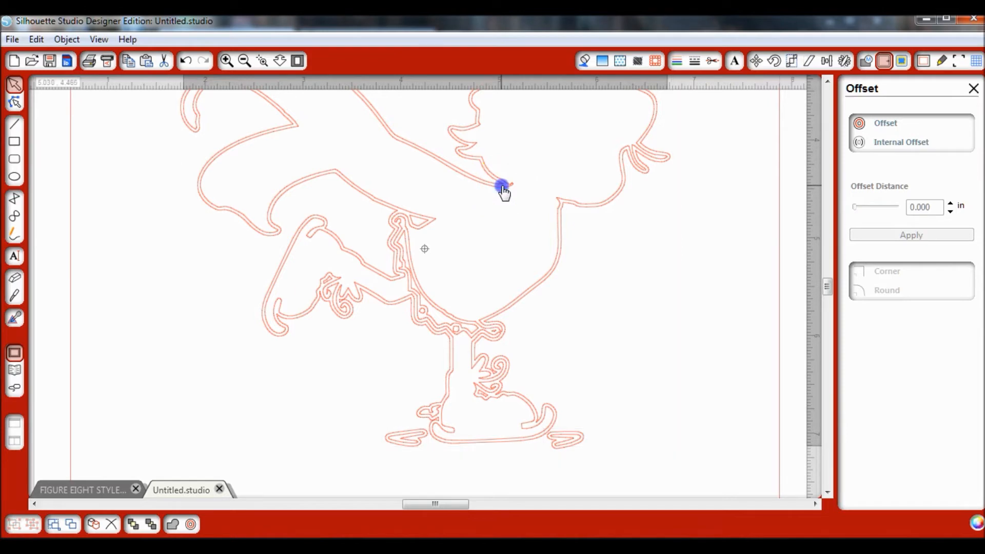
pyautogui.moveTo(504, 187); pyautogui.dragTo(510, 193)
pyautogui.moveTo(526, 207); pyautogui.dragTo(662, 280)
pyautogui.click(661, 277)
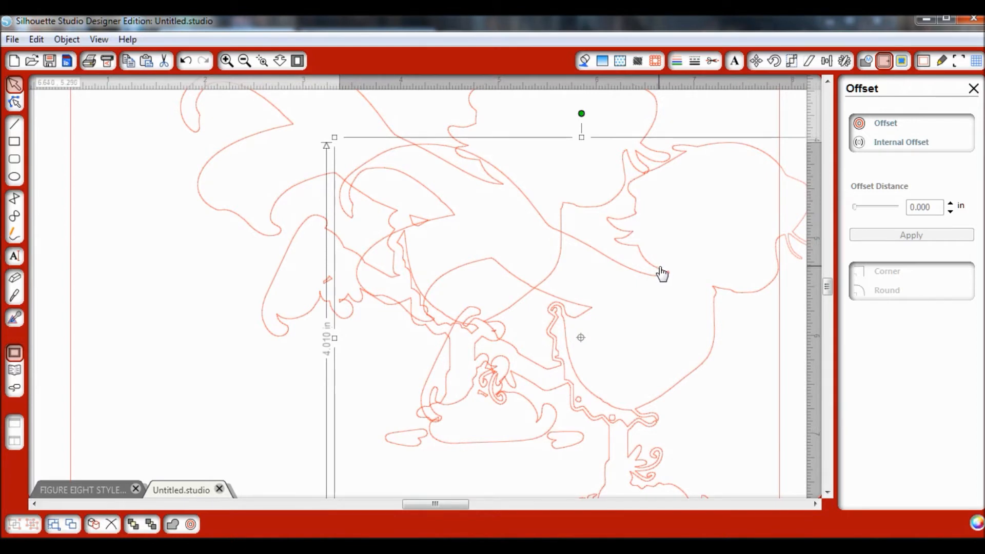
pyautogui.press('Delete')
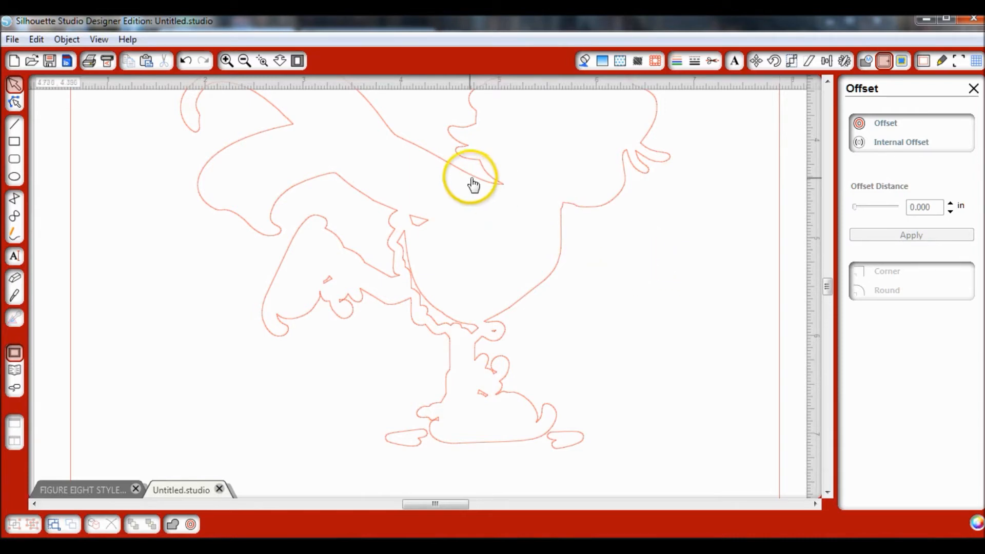
# Step: Release the compound path of the remaining offset outline
pyautogui.click(244, 60)
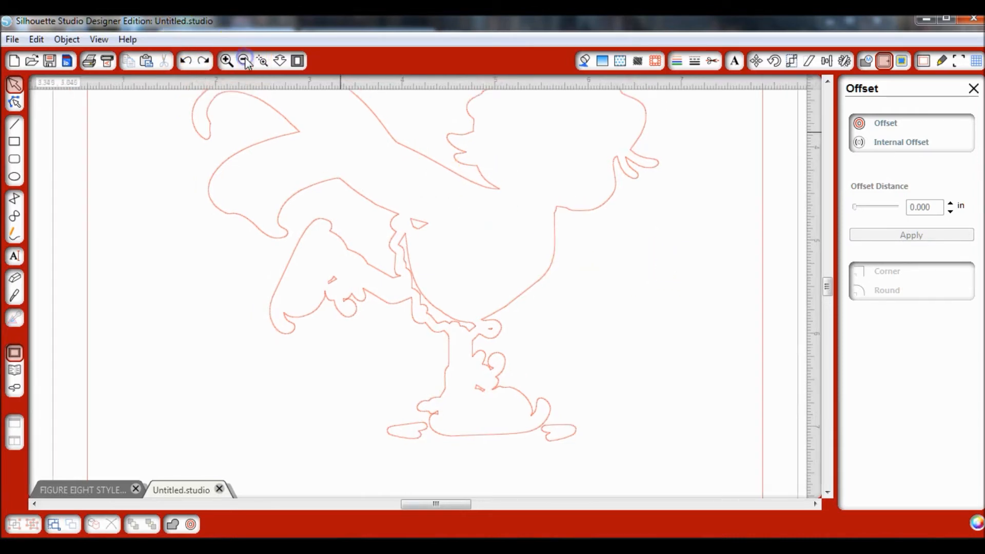
pyautogui.click(244, 61)
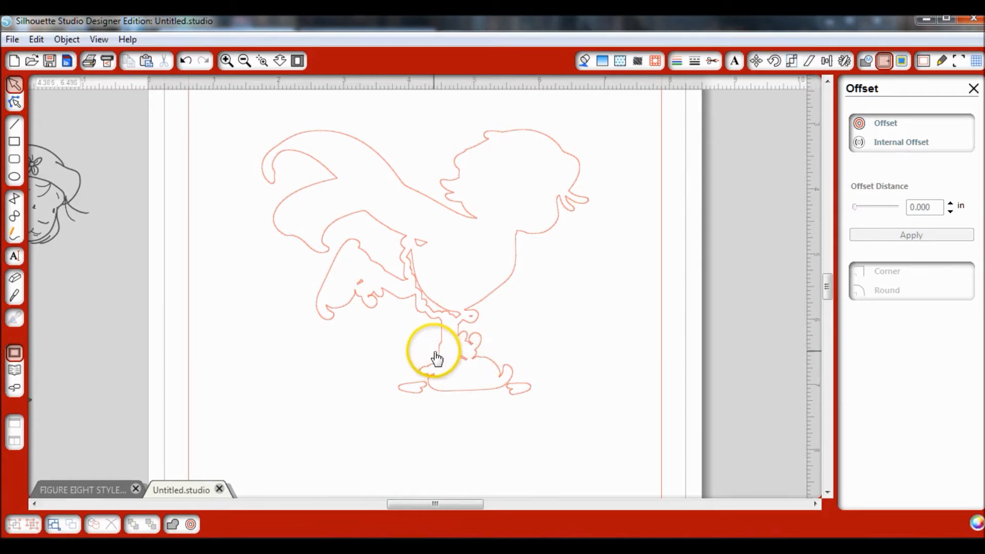
pyautogui.click(418, 314)
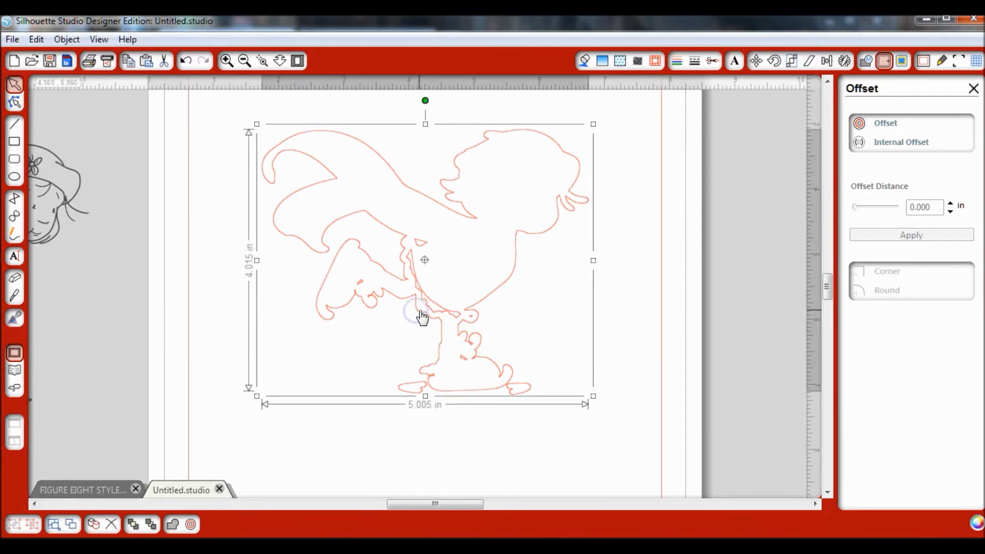
pyautogui.rightClick(330, 368)
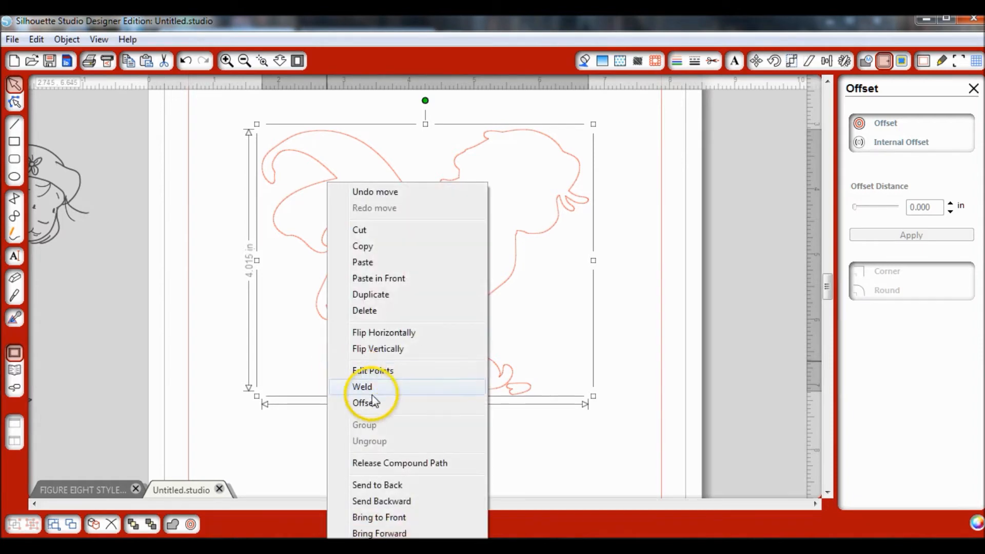
pyautogui.click(379, 463)
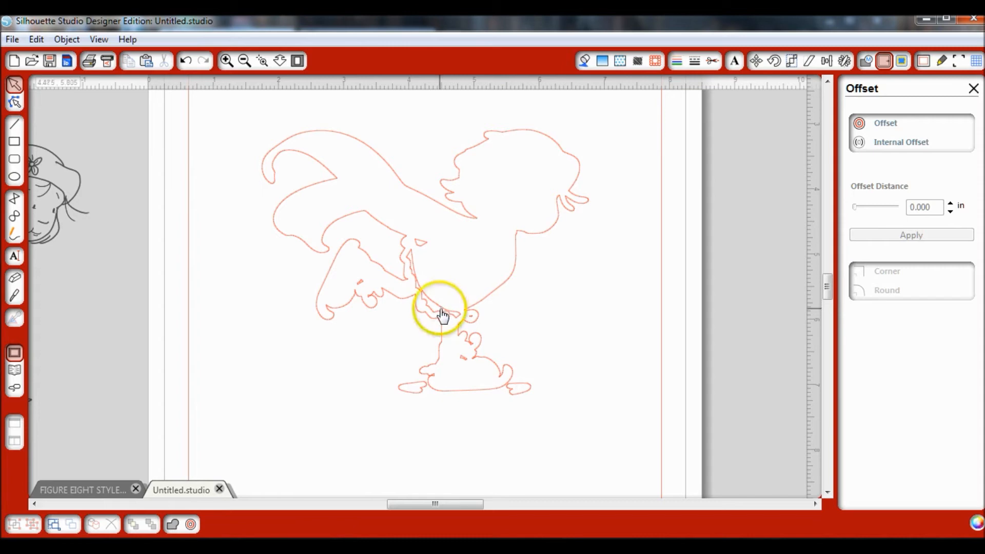
# Step: Delete the inner skirt-hem shape and the small triangular piece above it inside the outline
pyautogui.click(442, 314)
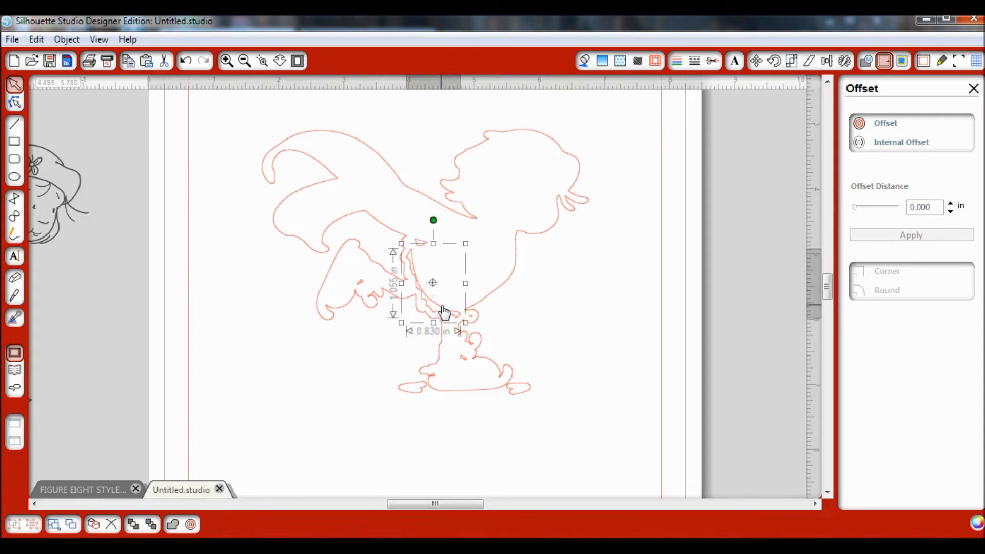
pyautogui.press('Delete')
pyautogui.click(429, 272)
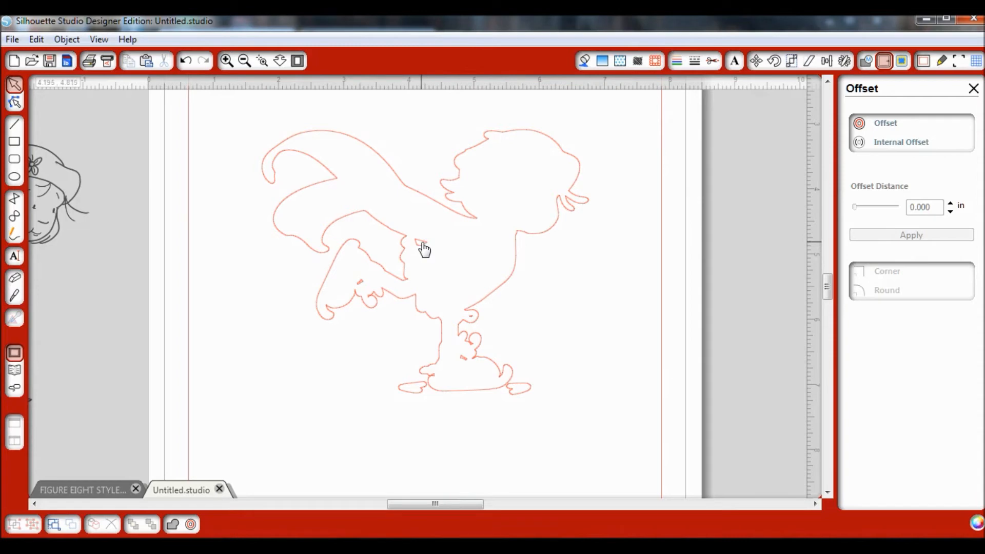
pyautogui.click(424, 248)
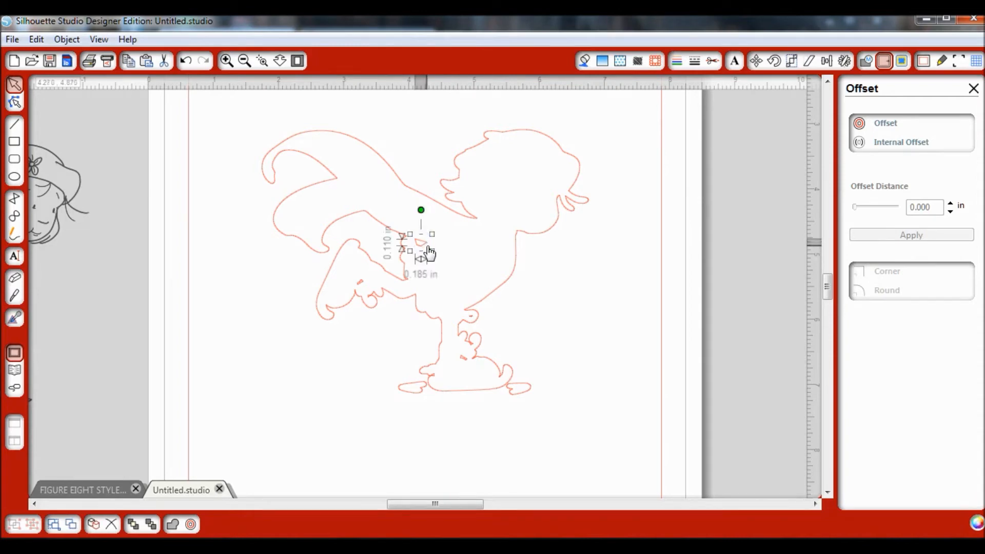
pyautogui.press('Delete')
# Step: Delete the tiny leftover pieces at the skirt's lower edge, the standing boot and the raised boot
pyautogui.click(454, 308)
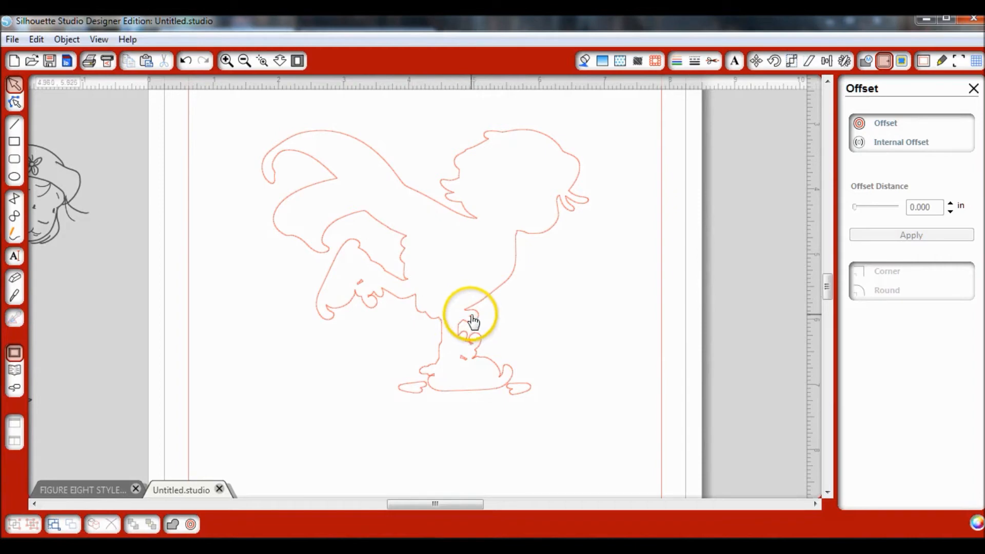
pyautogui.click(472, 318)
pyautogui.press('Delete')
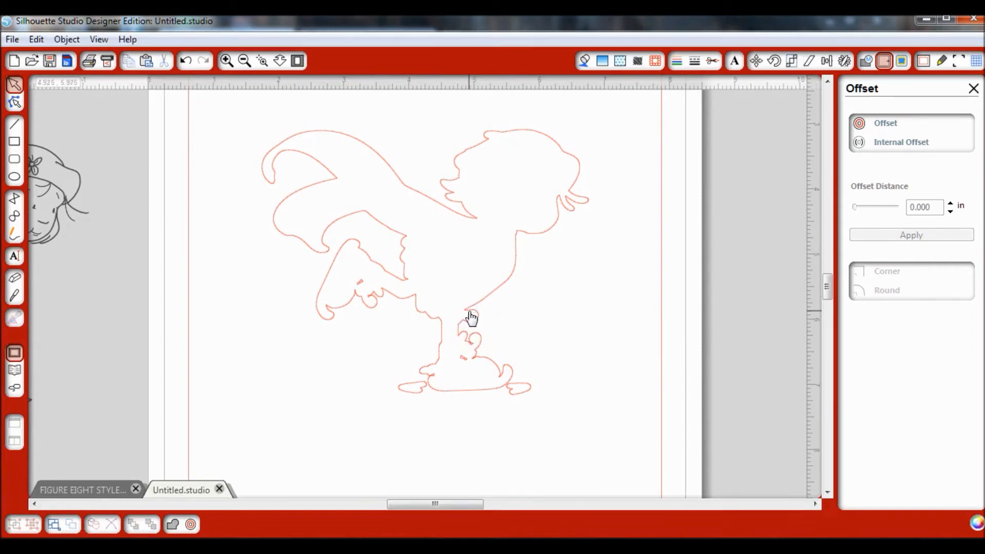
pyautogui.click(463, 359)
pyautogui.press('Delete')
pyautogui.click(362, 282)
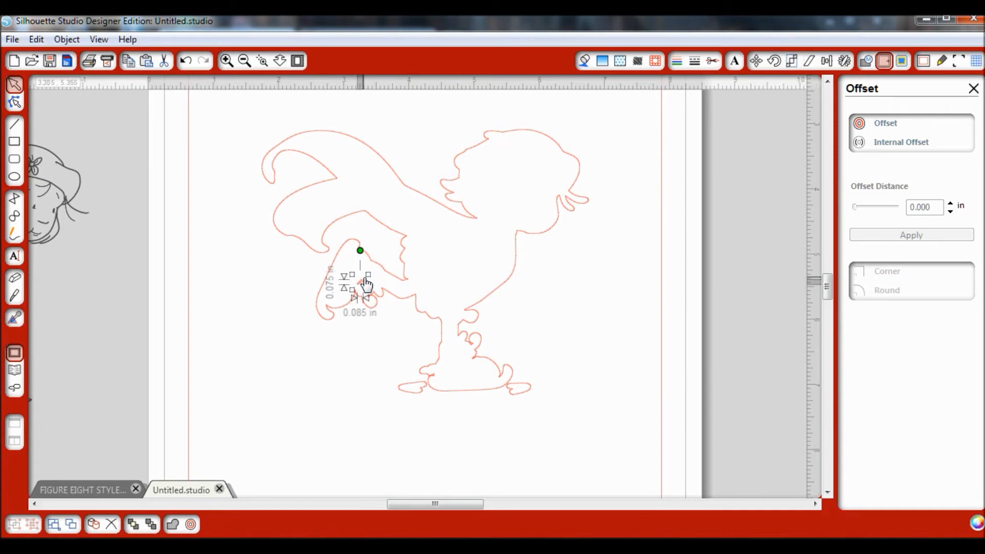
pyautogui.press('Delete')
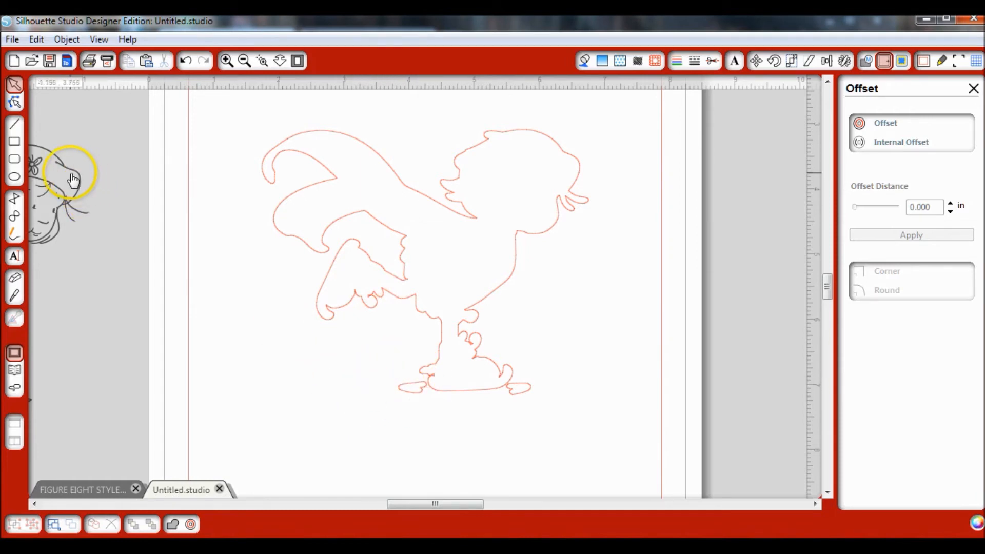
# Step: Bring the original skater image over the outline to compare the skate details, and move it back to the left side
pyautogui.moveTo(73, 177); pyautogui.dragTo(401, 202)
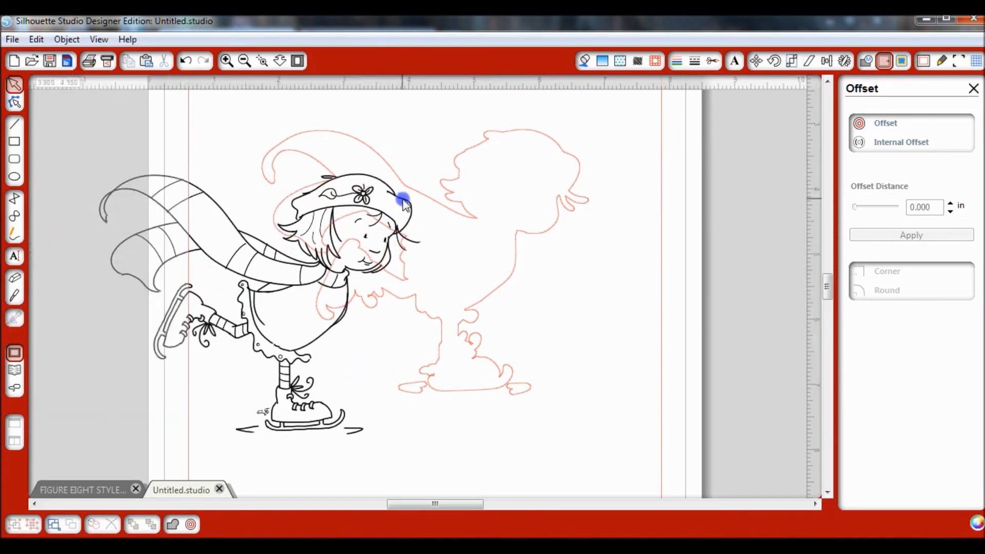
pyautogui.click(411, 392)
pyautogui.click(461, 423)
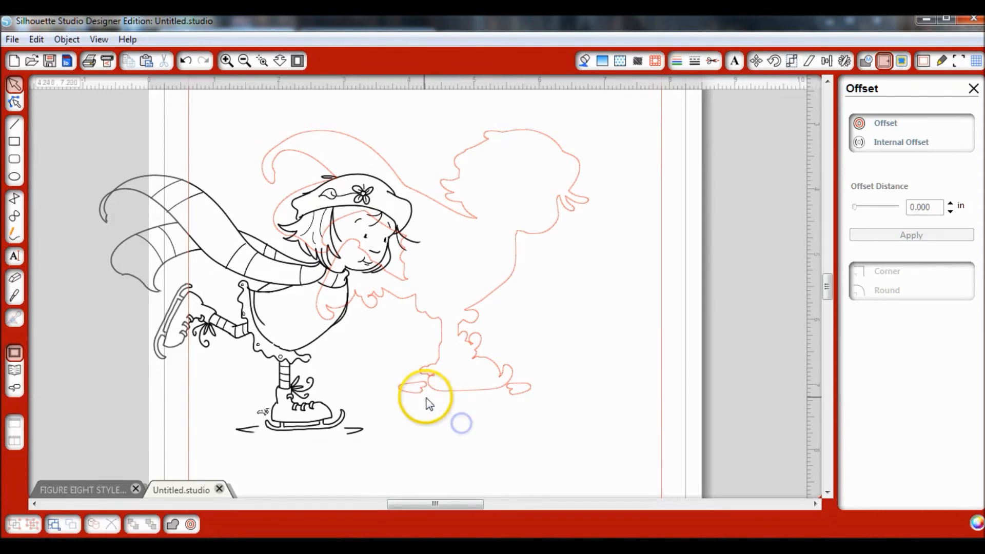
pyautogui.moveTo(313, 349); pyautogui.dragTo(112, 295)
# Step: Delete the two small outline pieces around the motion marks on either side of the standing skate
pyautogui.click(431, 419)
pyautogui.click(419, 394)
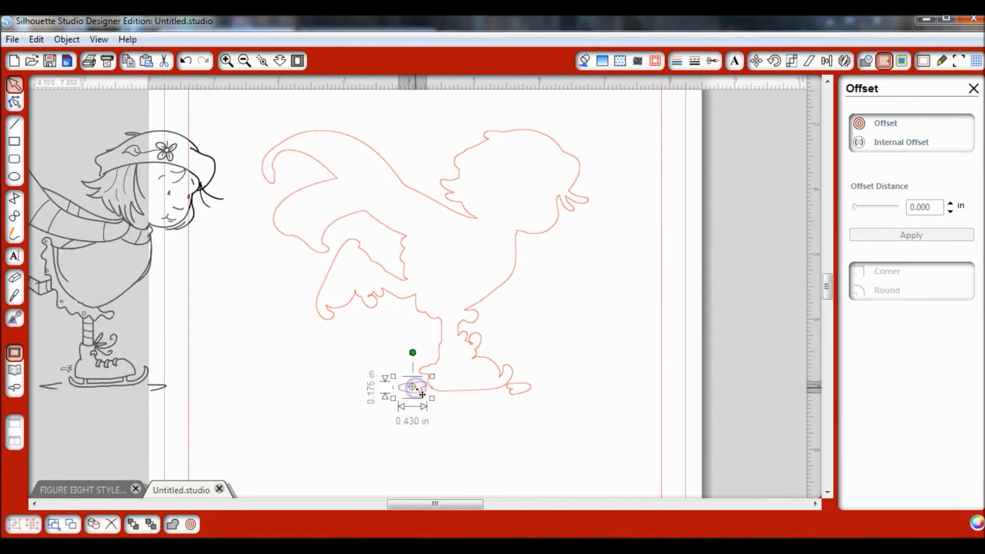
pyautogui.moveTo(421, 398); pyautogui.dragTo(519, 400)
pyautogui.press('Delete')
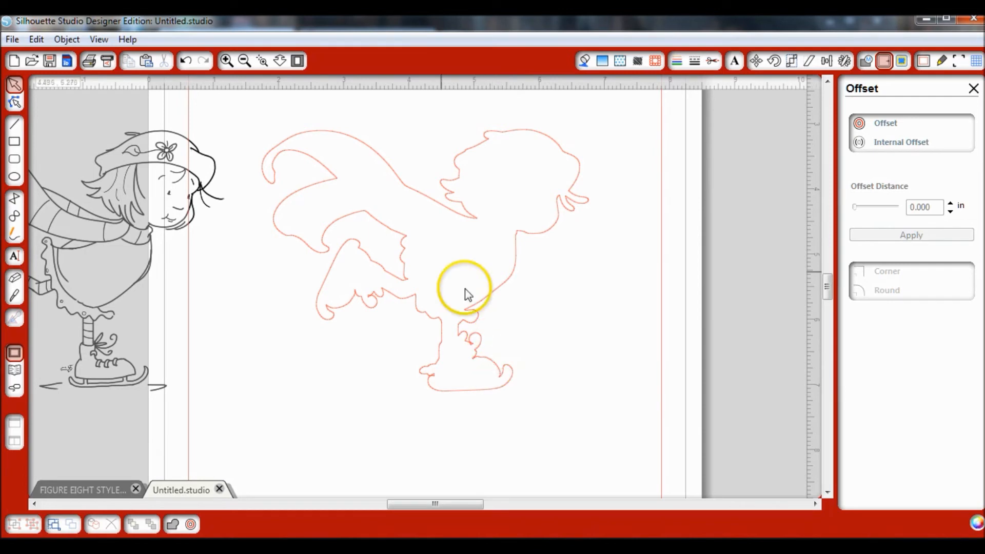
# Step: Place the skater image over the outline and examine how the cut line follows the skirt hem and standing boot
pyautogui.moveTo(215, 163); pyautogui.dragTo(573, 166)
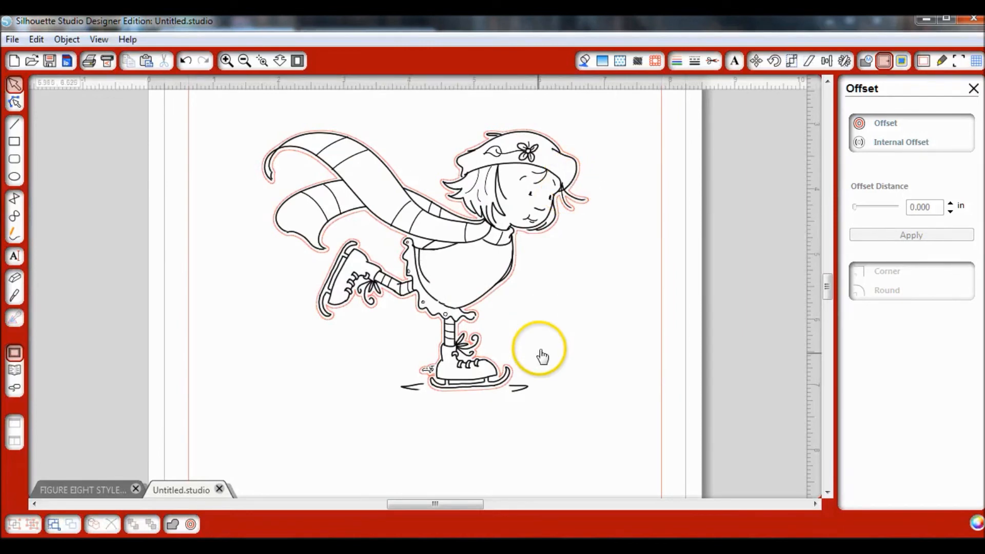
pyautogui.click(261, 60)
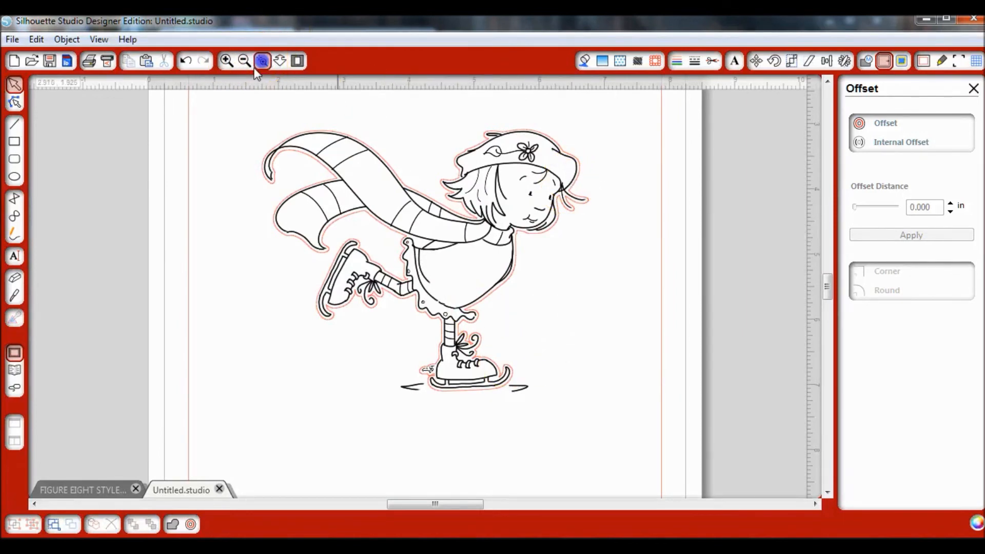
pyautogui.moveTo(451, 310); pyautogui.dragTo(549, 380)
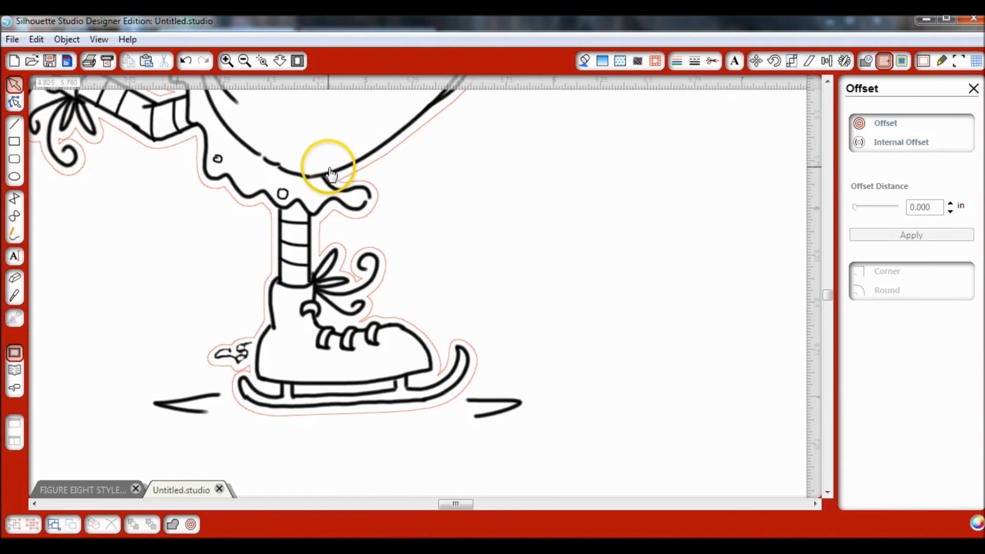
# Step: Move the skater image off to the right so the outline around the raised boot is clear for editing
pyautogui.moveTo(328, 177); pyautogui.dragTo(842, 203)
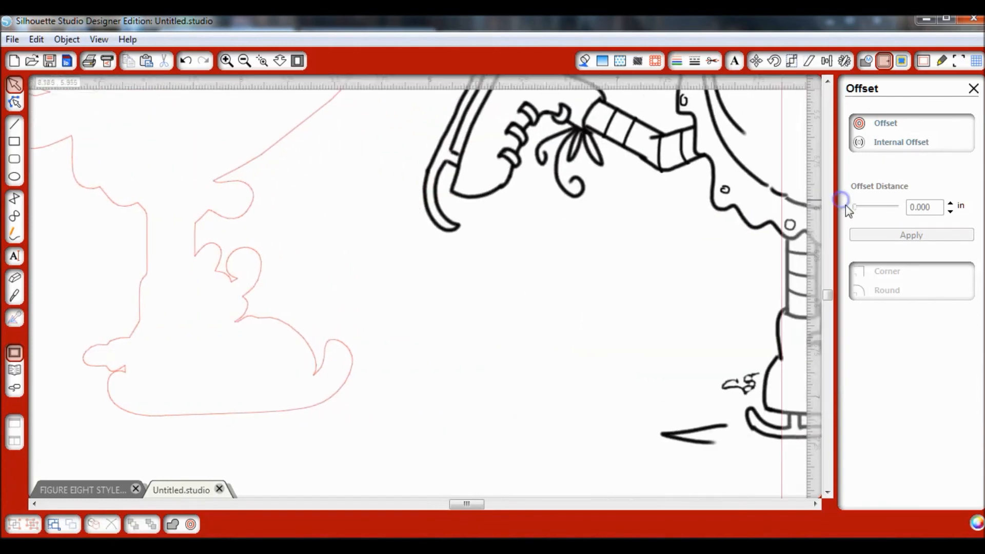
pyautogui.moveTo(461, 504); pyautogui.dragTo(424, 503)
pyautogui.click(245, 61)
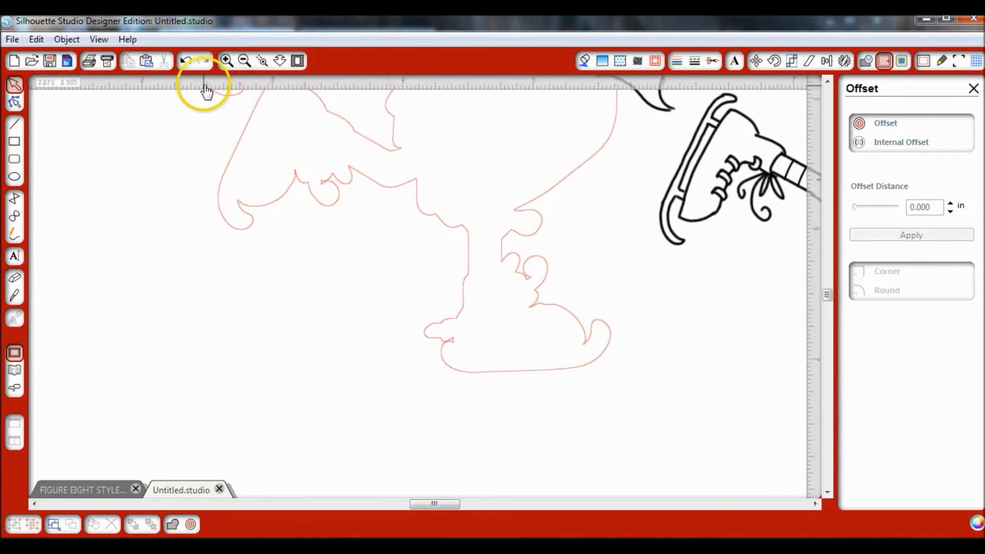
pyautogui.click(226, 61)
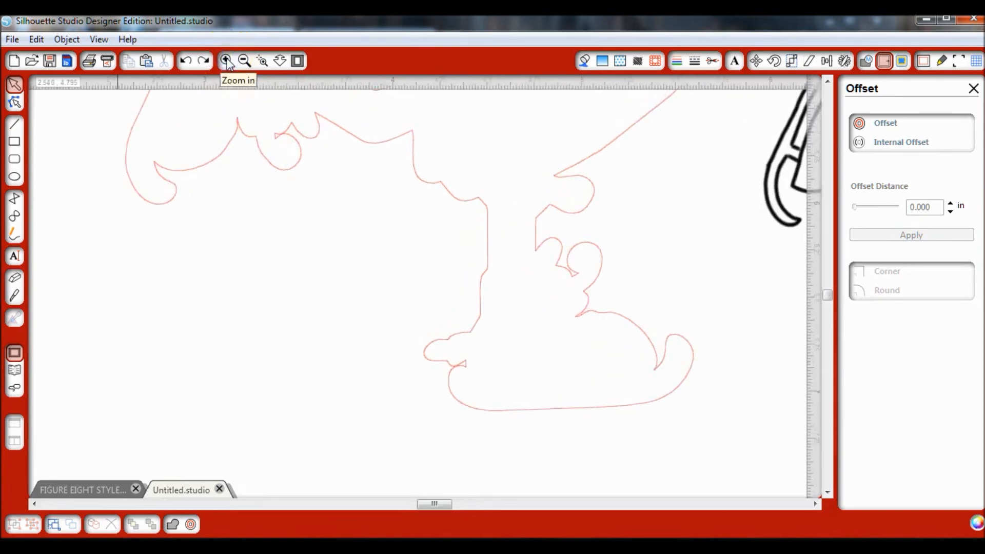
pyautogui.scroll(1, 455, 218)
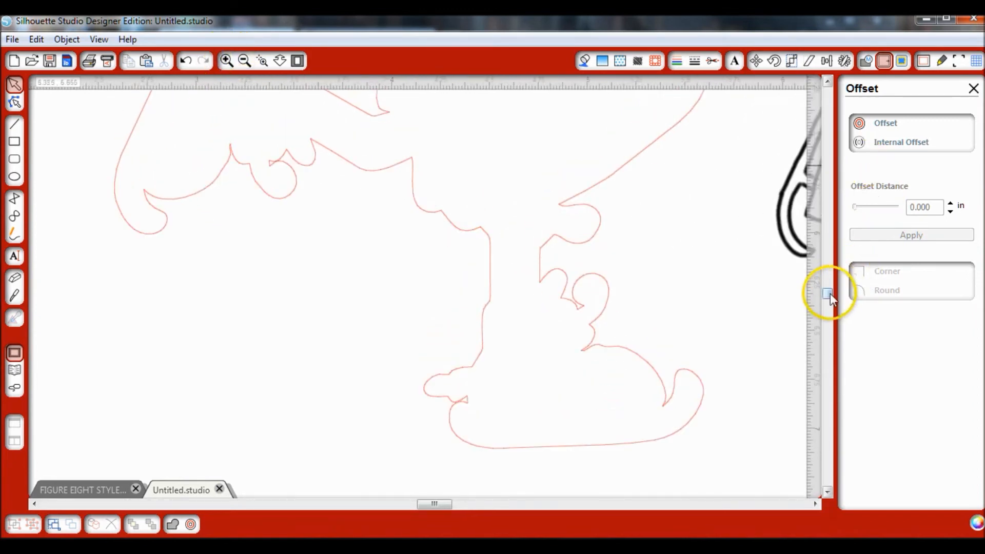
pyautogui.moveTo(828, 293); pyautogui.dragTo(828, 285)
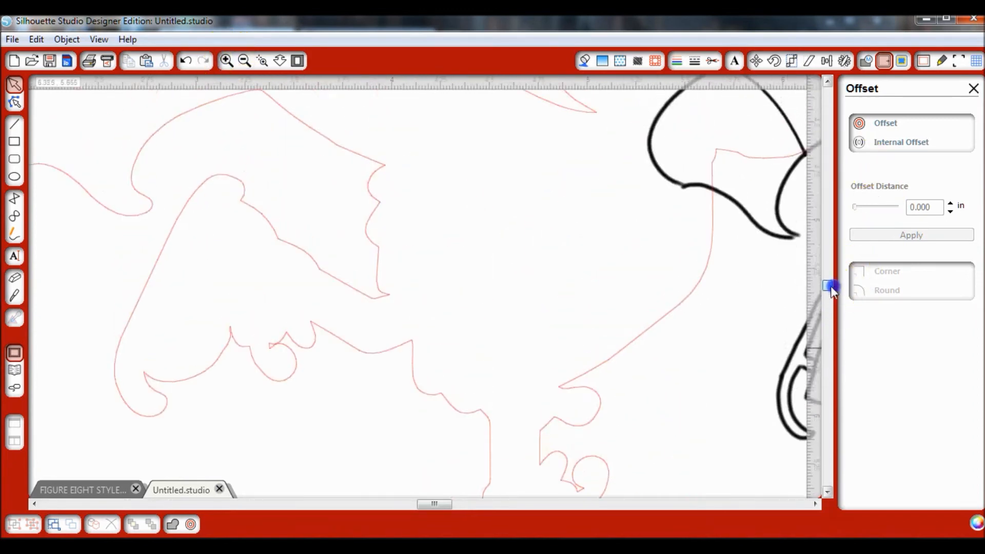
# Step: Edit the outline's points and delete the extra point inside the lace loop of the raised boot
pyautogui.doubleClick(286, 334)
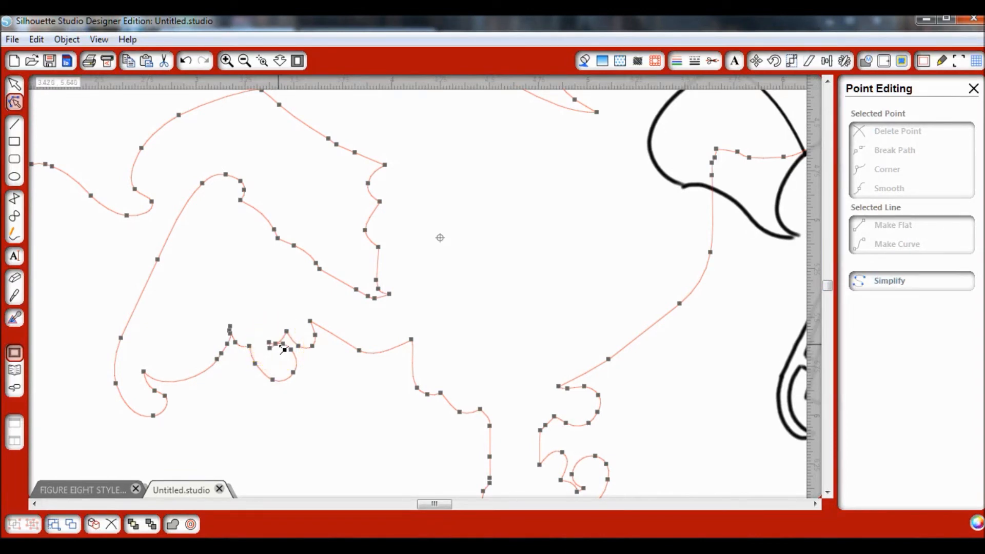
pyautogui.rightClick(275, 346)
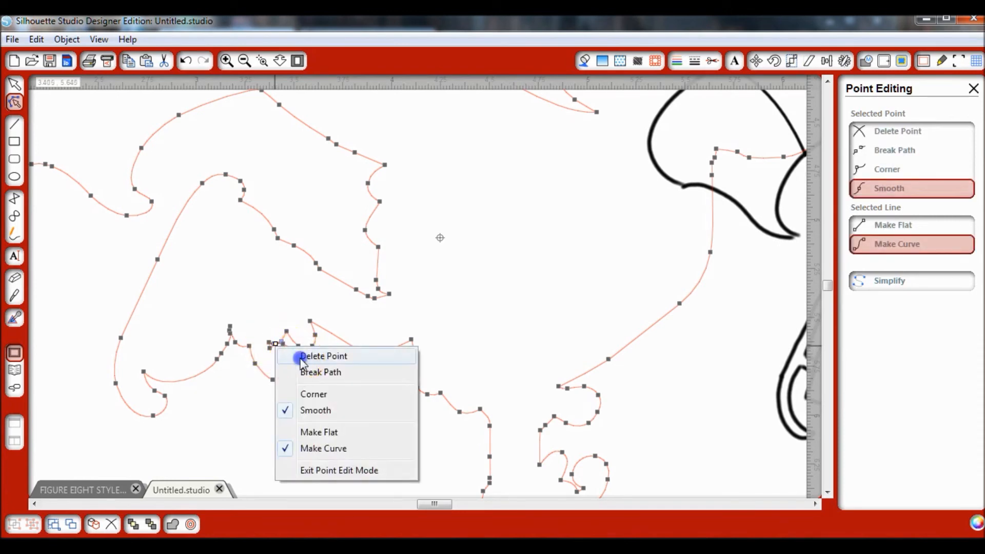
pyautogui.click(301, 356)
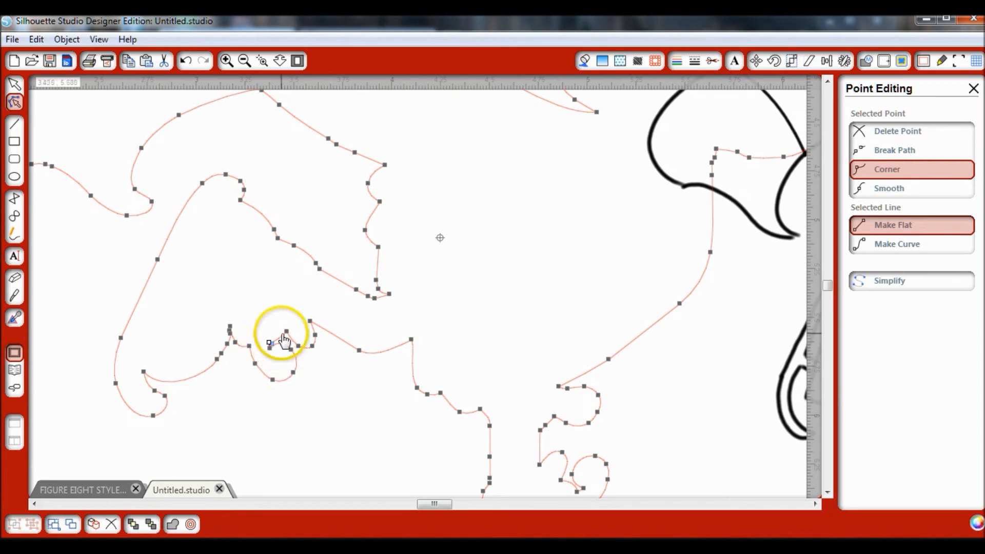
pyautogui.moveTo(293, 334); pyautogui.dragTo(291, 344)
pyautogui.click(328, 417)
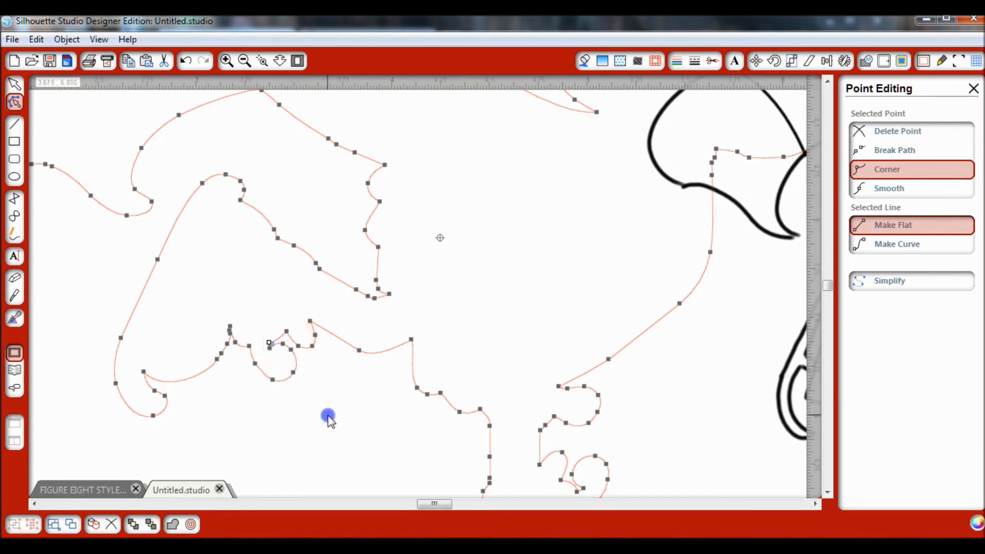
# Step: Leave point editing and move the skater image back into alignment inside the cleaned-up outline
pyautogui.click(244, 62)
pyautogui.click(245, 63)
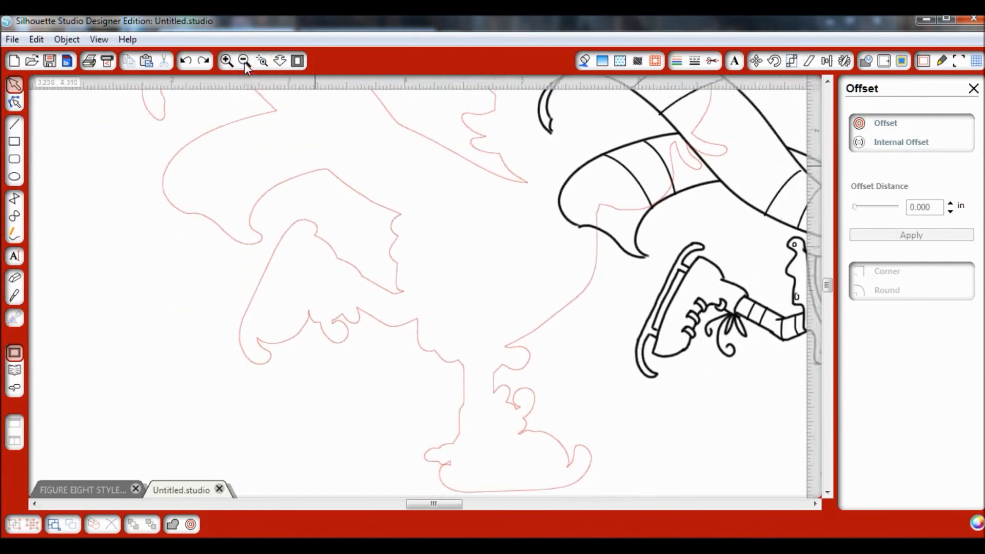
pyautogui.moveTo(595, 180); pyautogui.dragTo(658, 219)
pyautogui.moveTo(531, 220)
pyautogui.mouseDown()
pyautogui.moveTo(378, 191)
pyautogui.moveTo(362, 198)
pyautogui.moveTo(384, 204)
pyautogui.mouseUp()
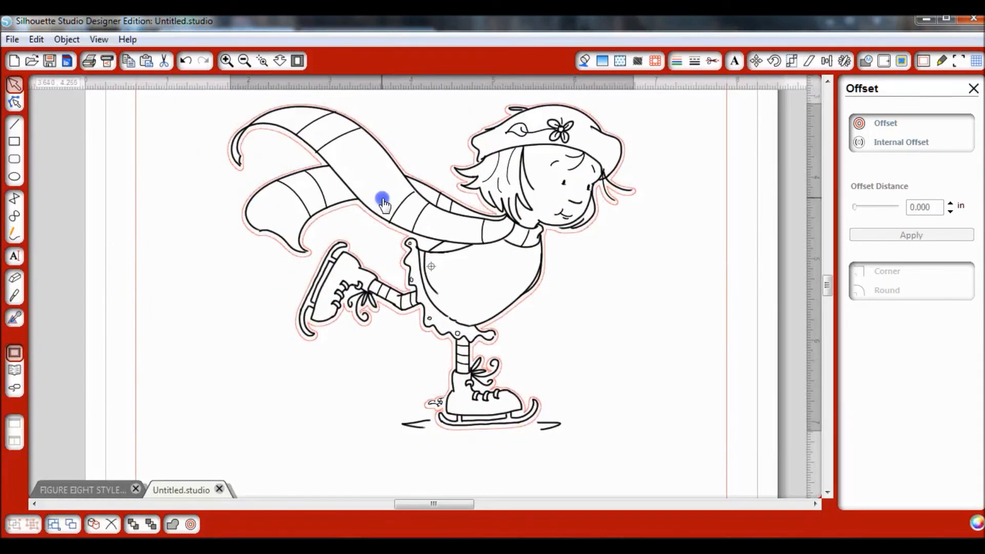
pyautogui.click(382, 200)
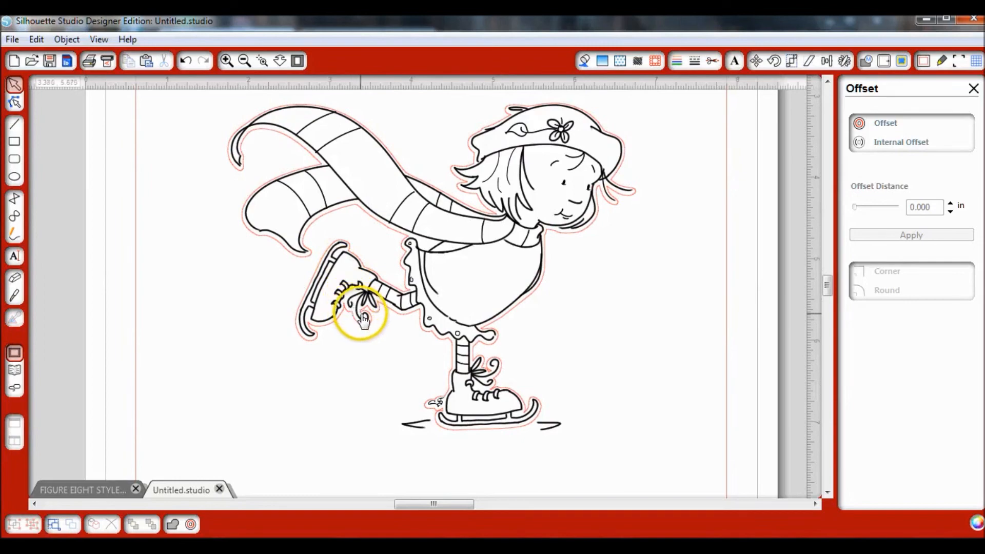
# Step: Examine the cut line around the raised boot's laces and check the whole skater against its outline
pyautogui.click(262, 60)
pyautogui.moveTo(305, 272); pyautogui.dragTo(417, 364)
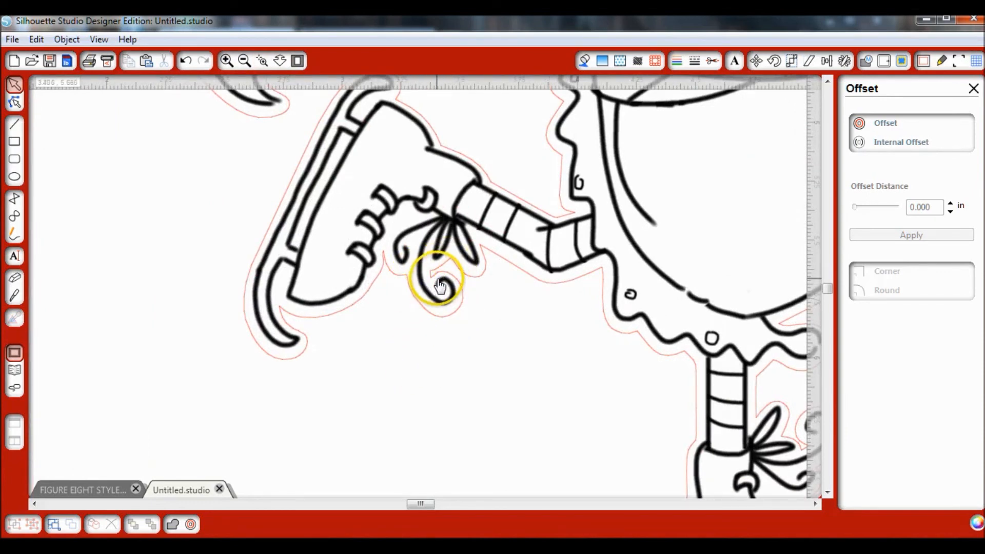
pyautogui.click(483, 262)
pyautogui.click(477, 284)
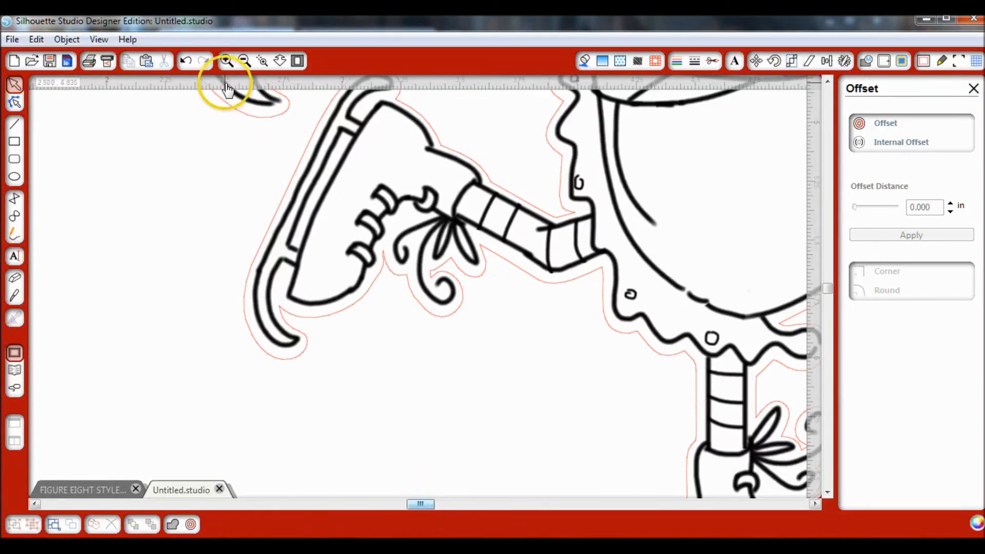
pyautogui.click(225, 60)
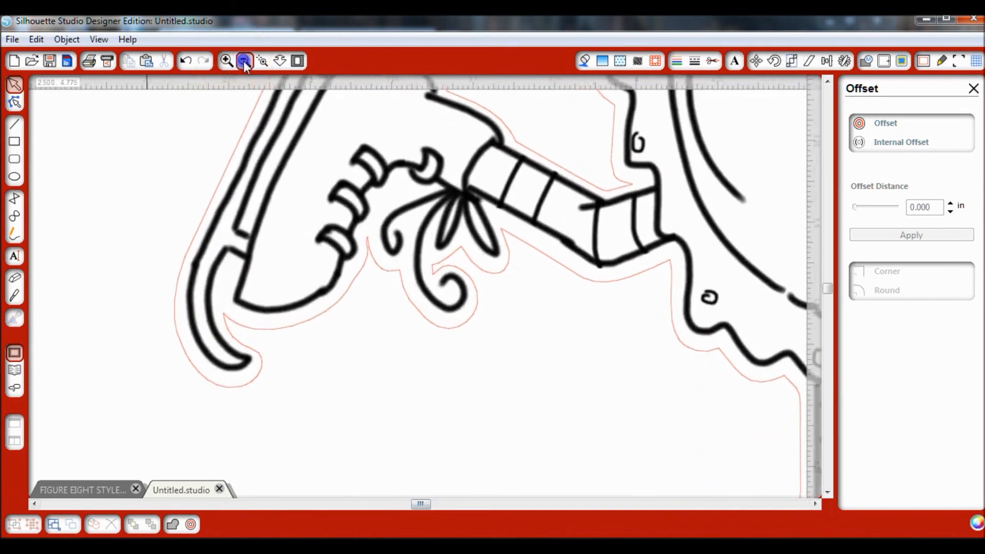
pyautogui.click(244, 61)
pyautogui.click(245, 61)
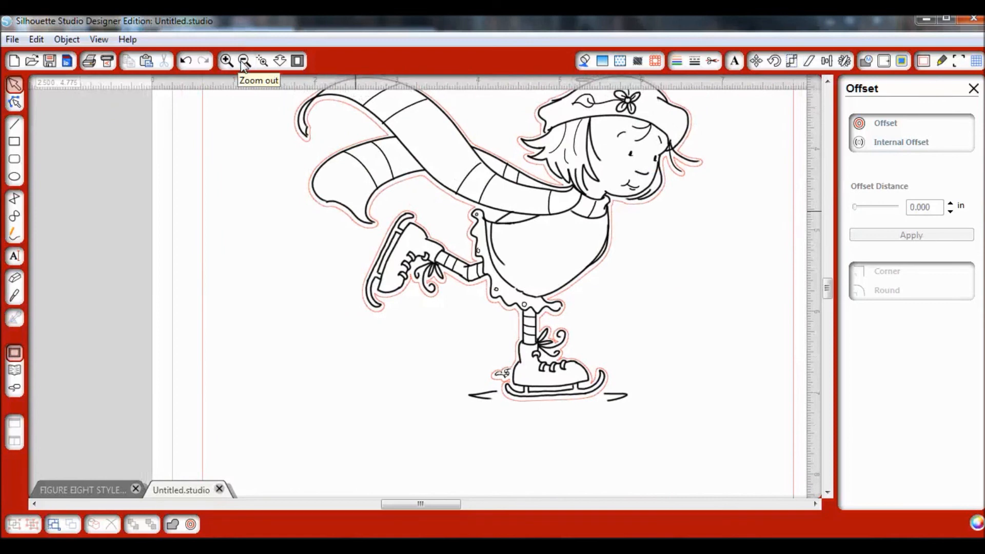